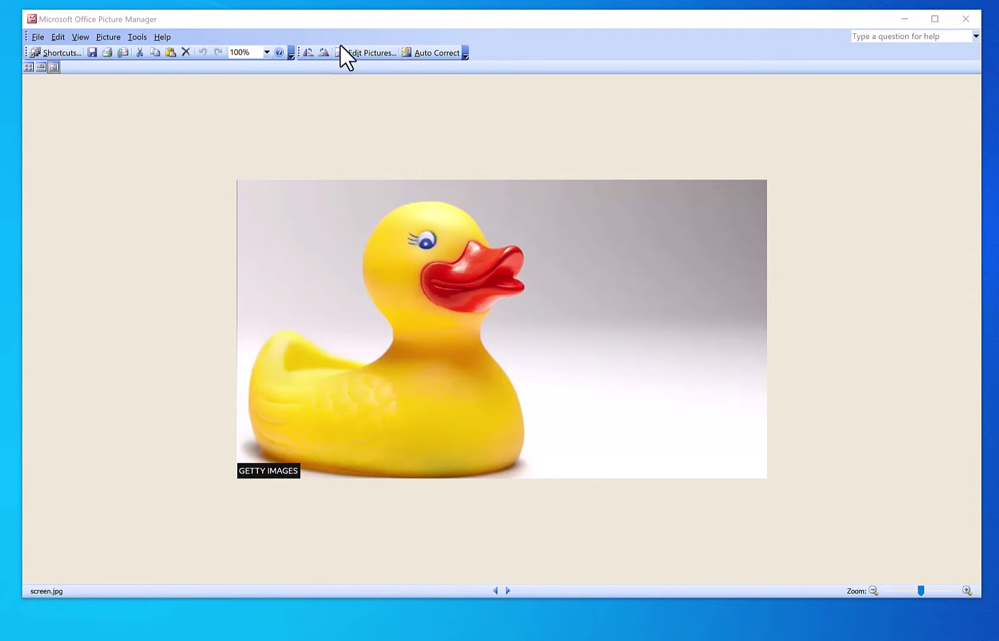
# Step: Print the duck photo on Xerox Global Print Driver PS after reviewing its watermark settings
pyautogui.click(38, 36)
pyautogui.click(71, 71)
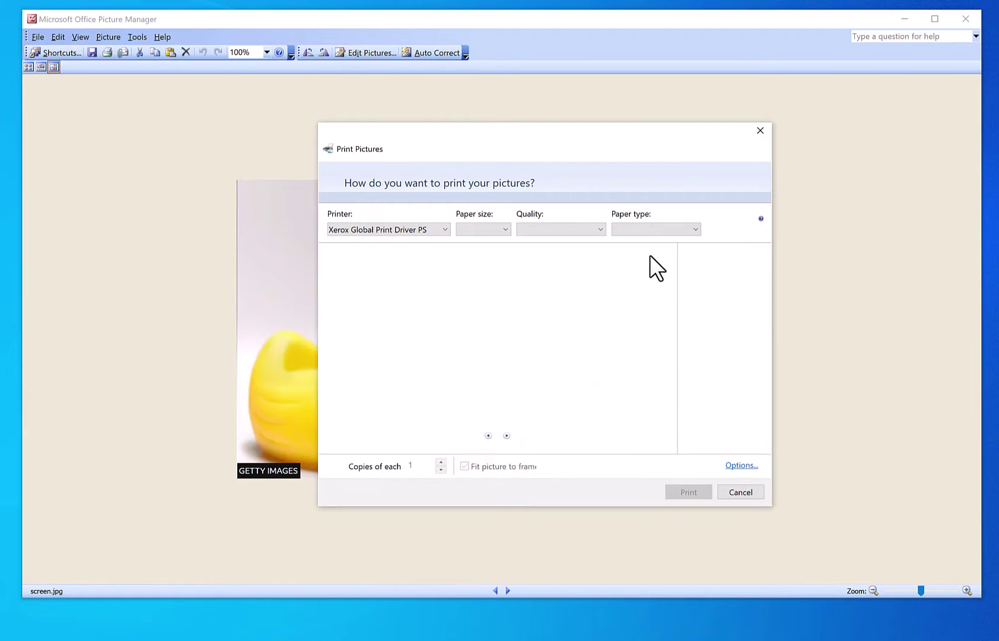
pyautogui.click(742, 465)
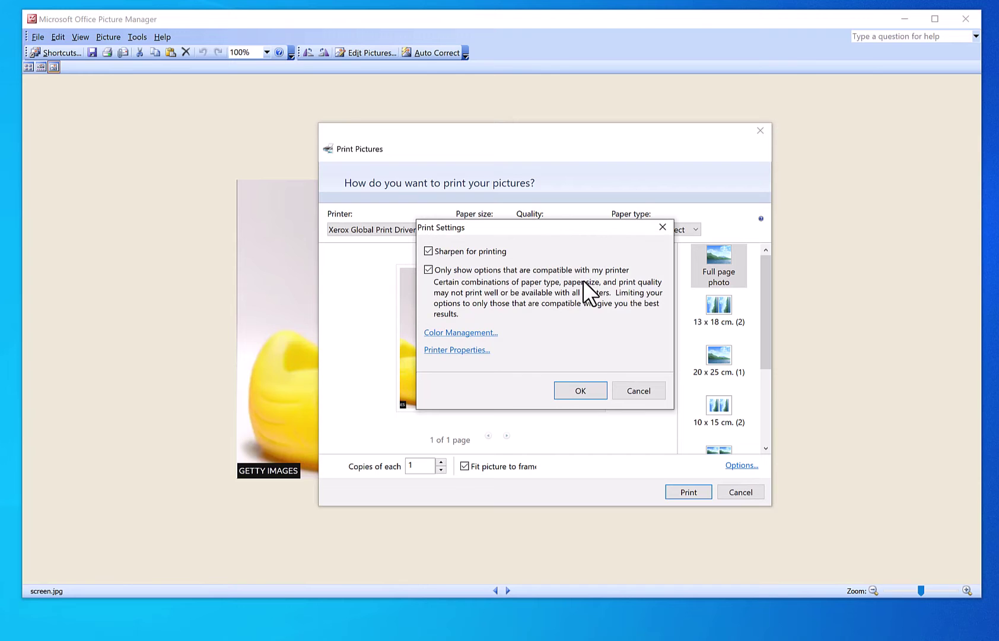
pyautogui.click(457, 350)
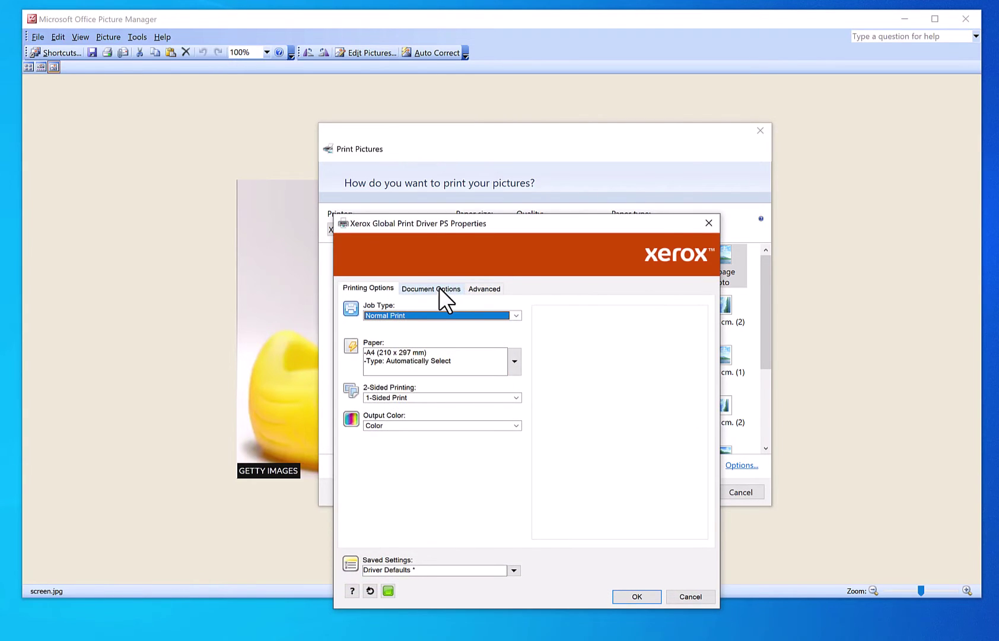
pyautogui.click(433, 288)
pyautogui.click(416, 308)
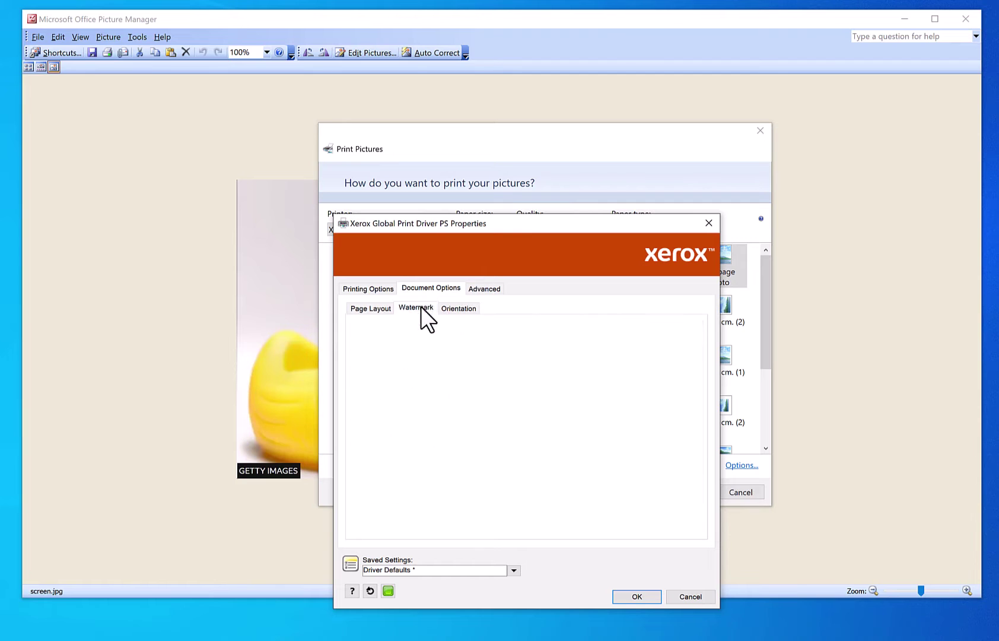
pyautogui.click(637, 596)
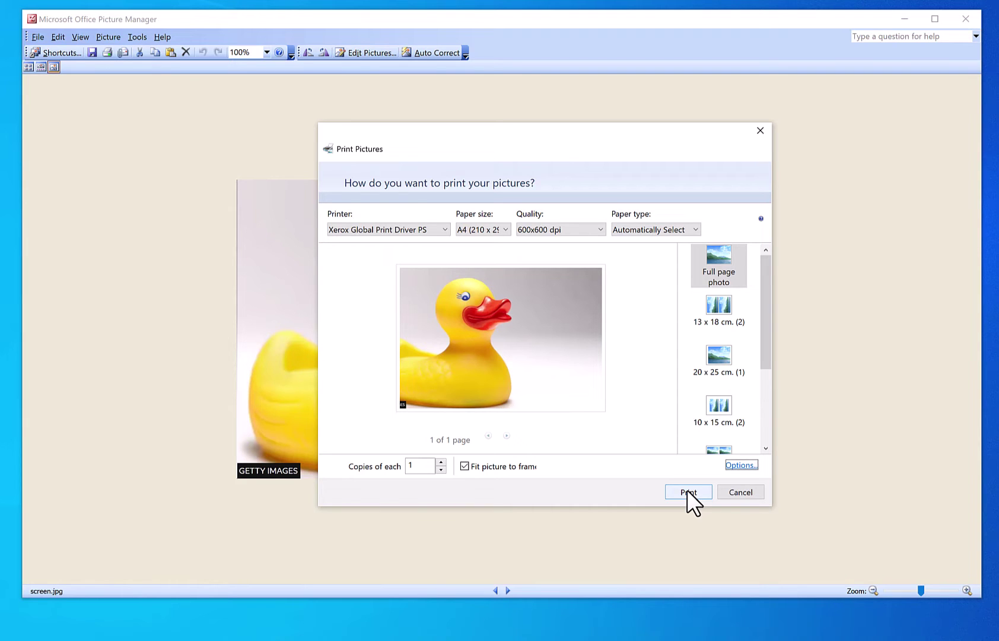
pyautogui.click(673, 494)
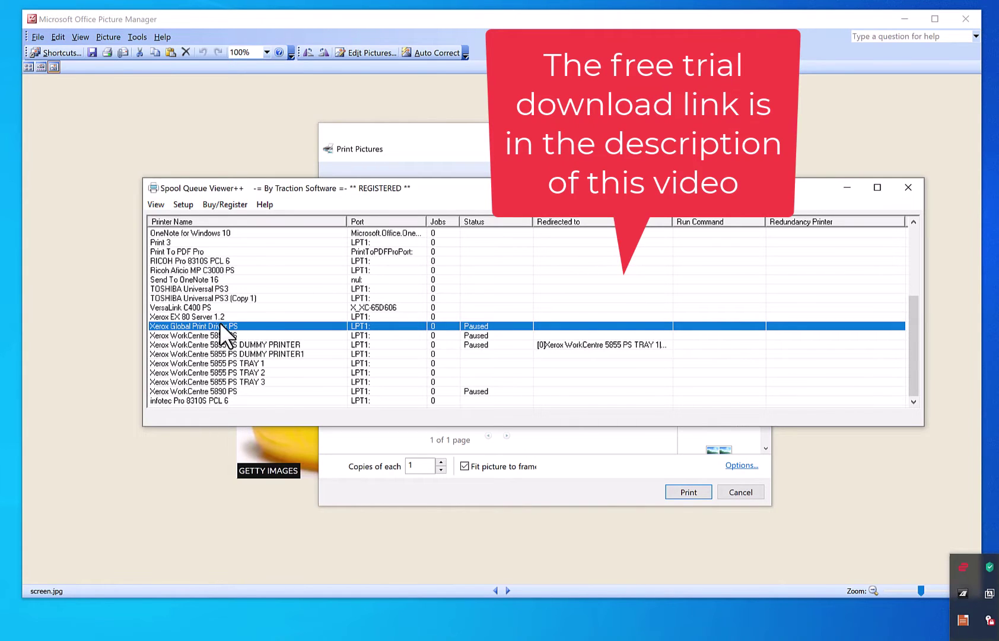
# Step: Open the Xerox Global Print Driver PS queue and turn Pause Printing off, then on again
pyautogui.doubleClick(248, 325)
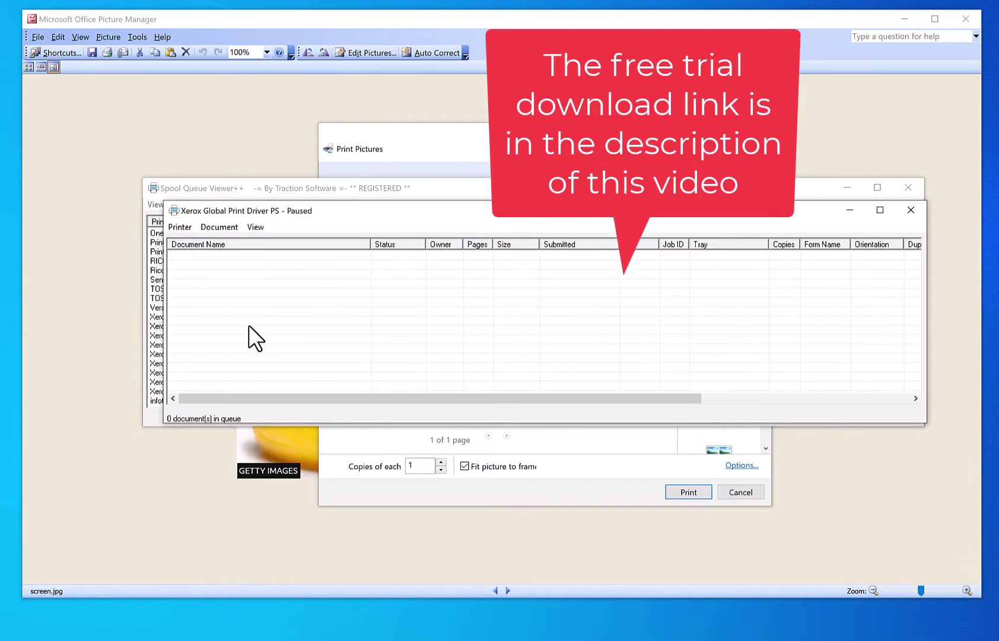
pyautogui.click(181, 226)
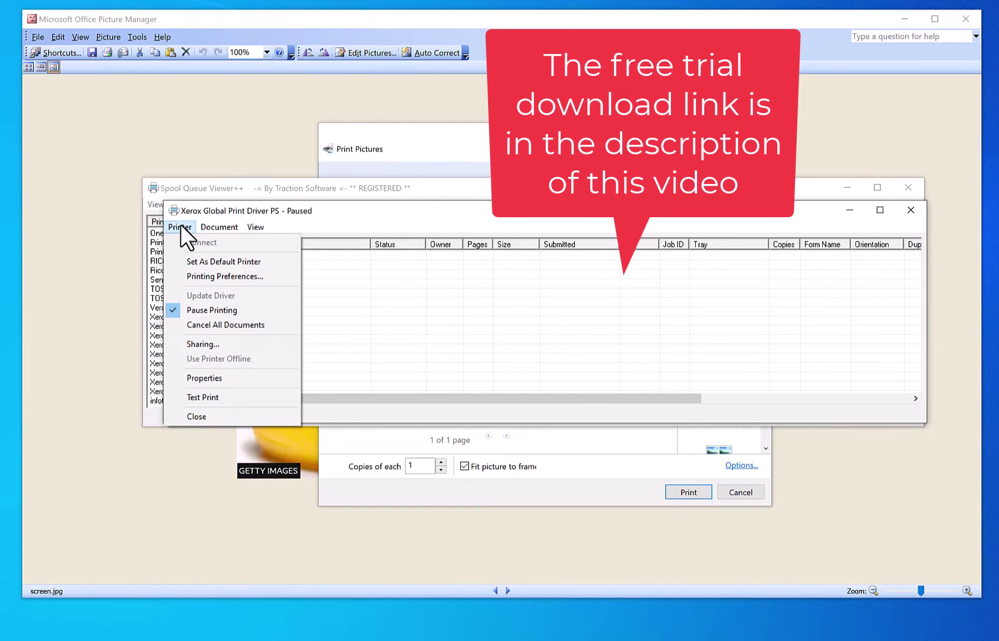
pyautogui.click(228, 308)
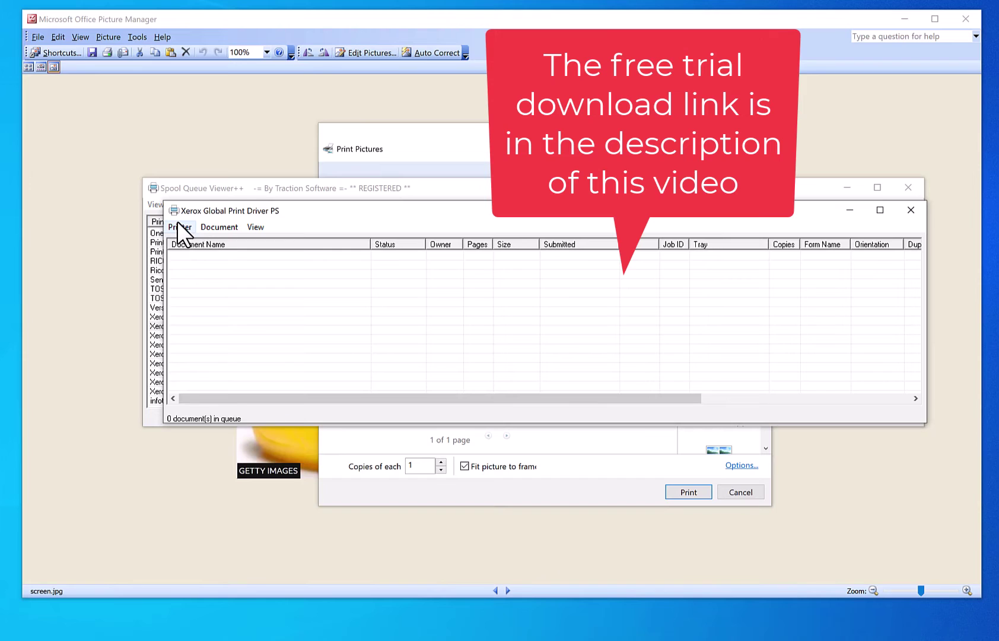
pyautogui.click(181, 227)
pyautogui.click(212, 310)
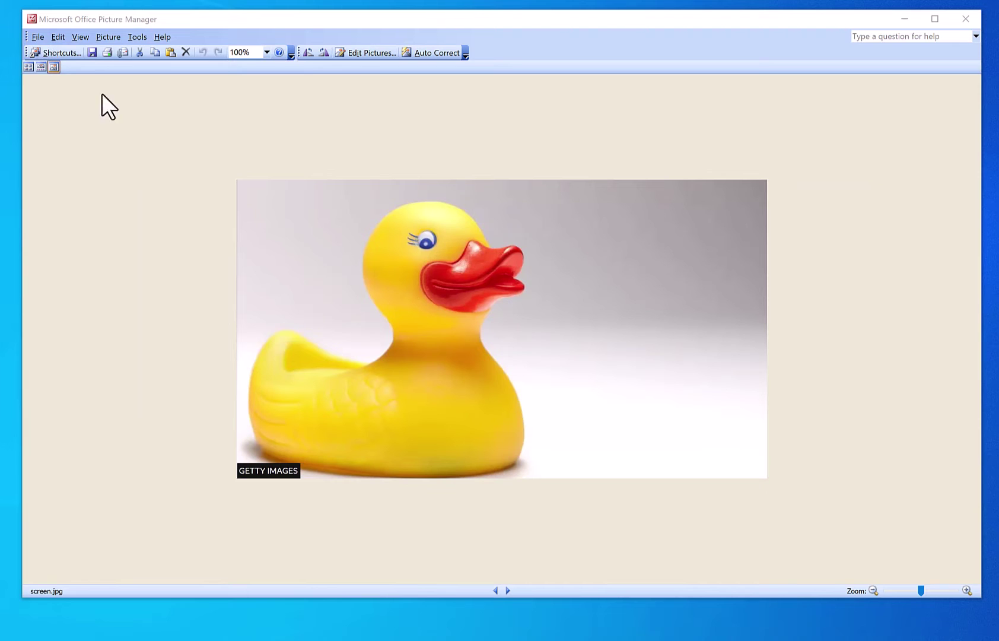
# Step: Change the Xerox watermark text from 'Draft' to 'Draft Duck' in Printer Properties
pyautogui.hotkey('ctrl', 'p')
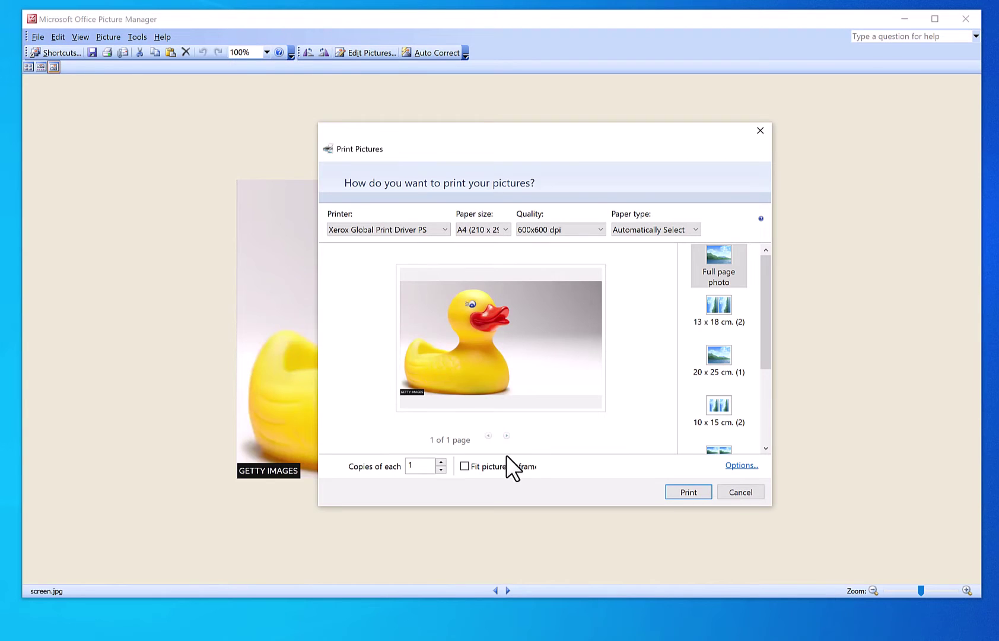
pyautogui.click(742, 466)
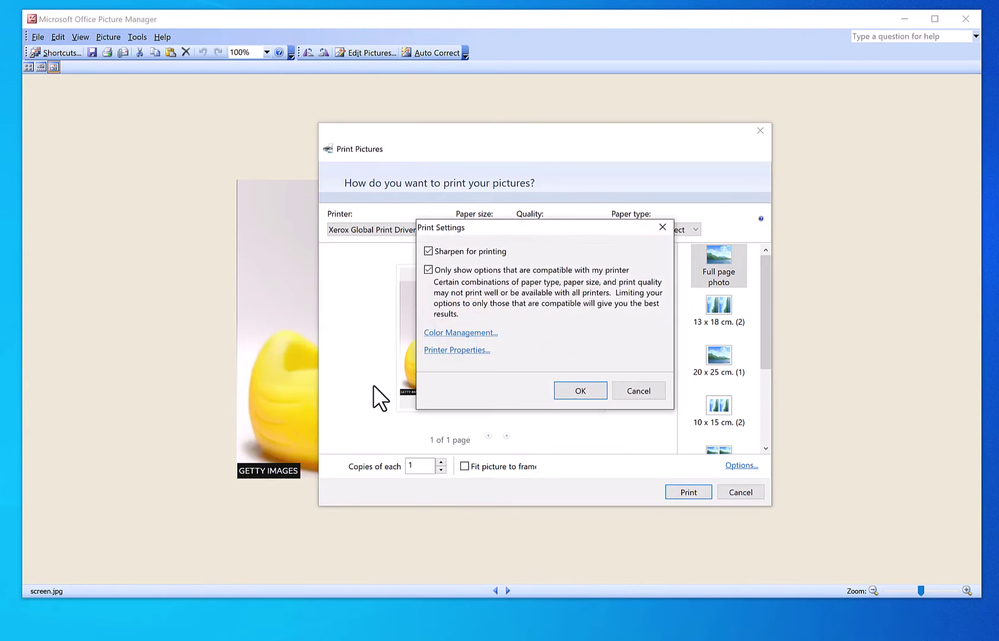
pyautogui.click(581, 391)
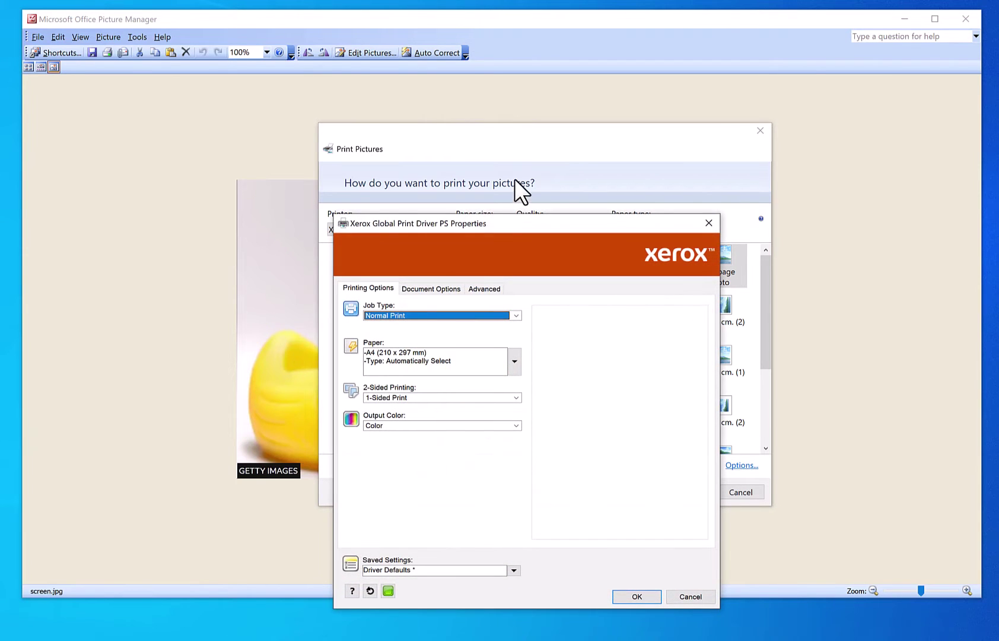
pyautogui.click(431, 288)
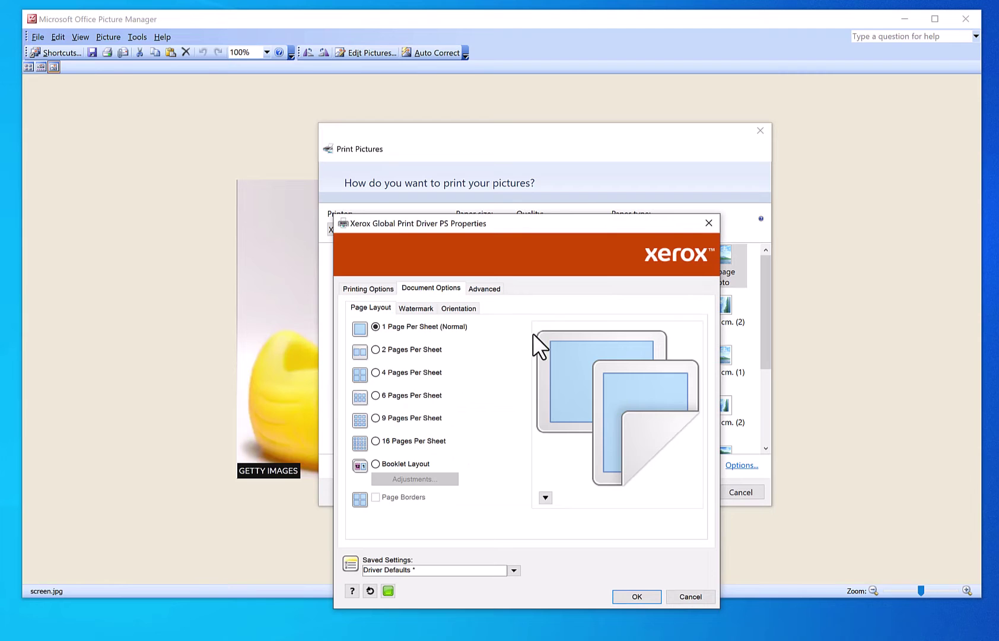
pyautogui.click(416, 308)
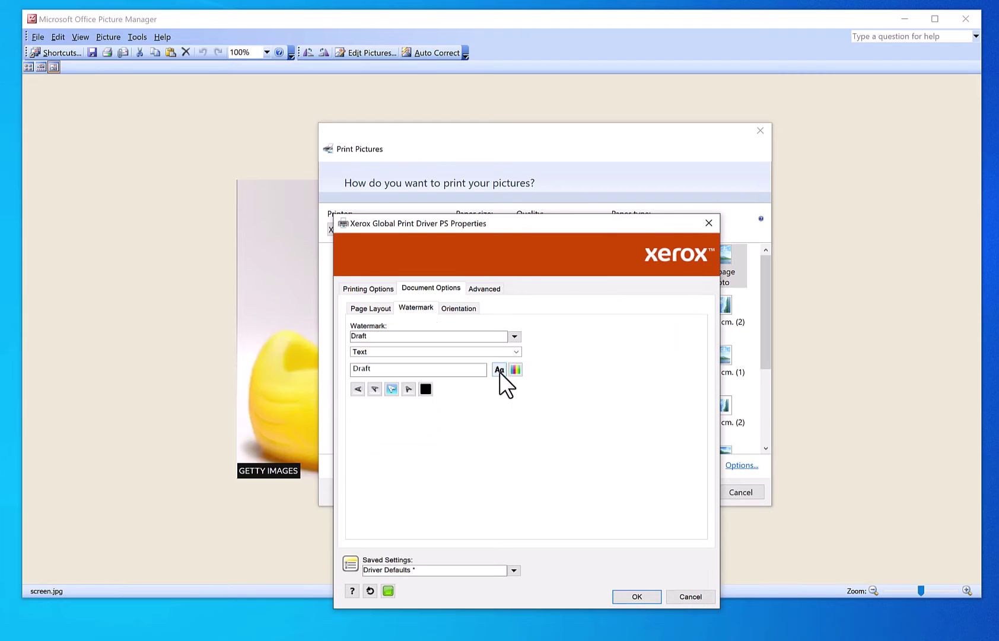
pyautogui.click(513, 336)
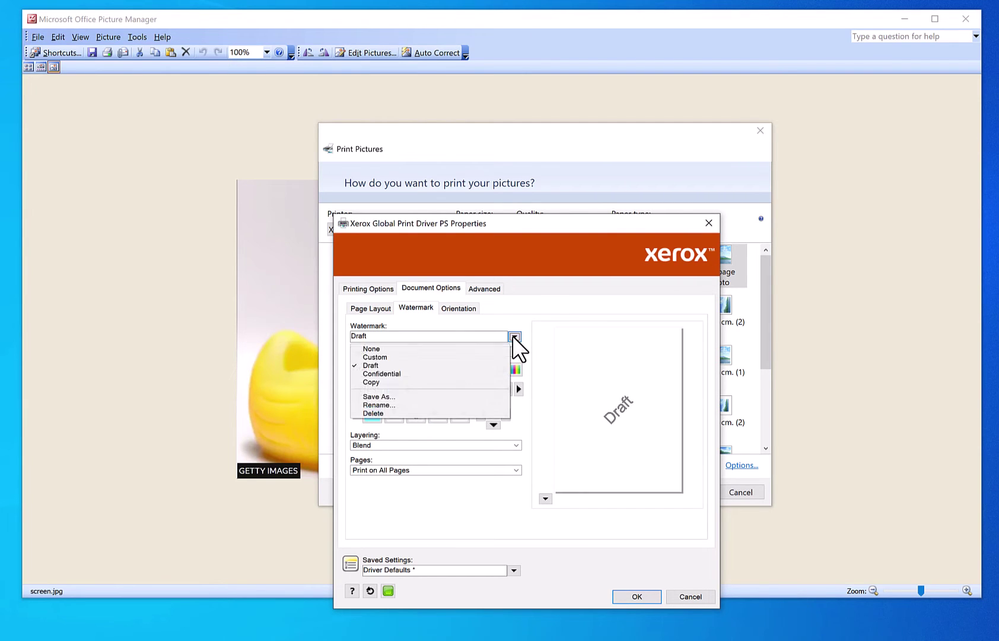
pyautogui.write('Draft')
pyautogui.click(544, 353)
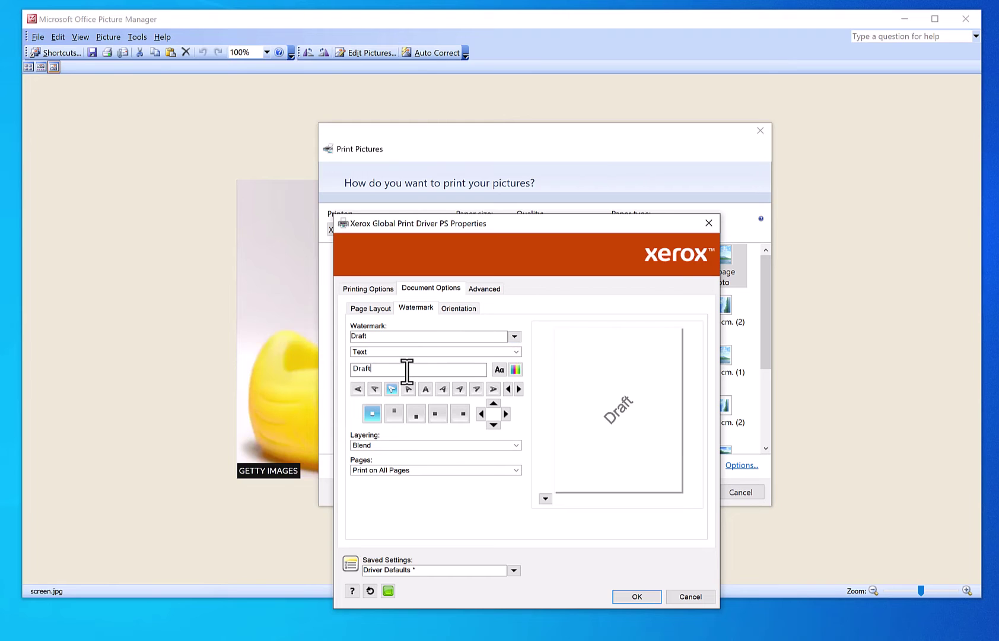
pyautogui.write(' Duck')
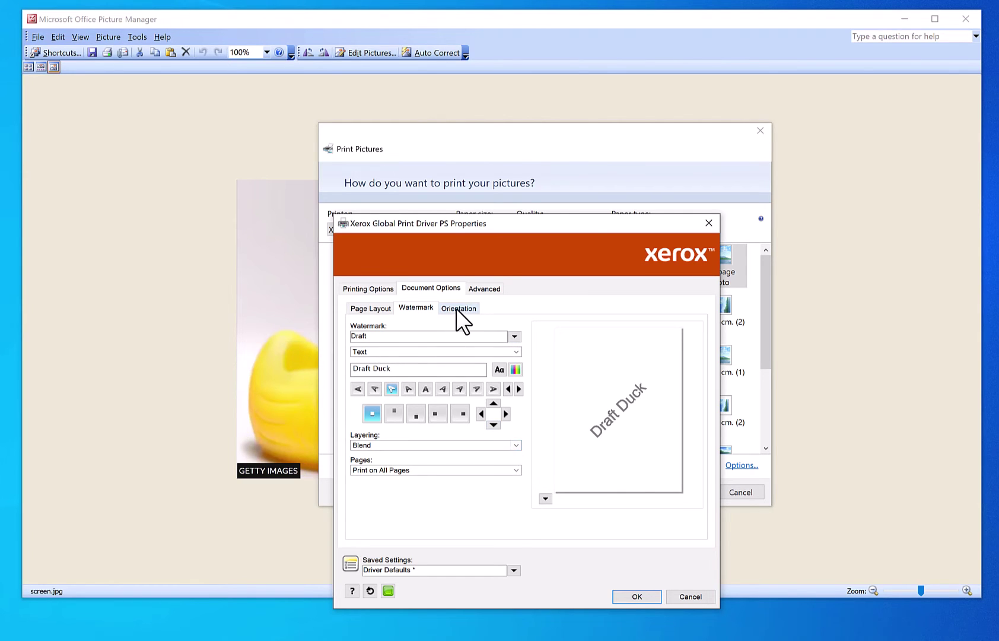
pyautogui.click(639, 597)
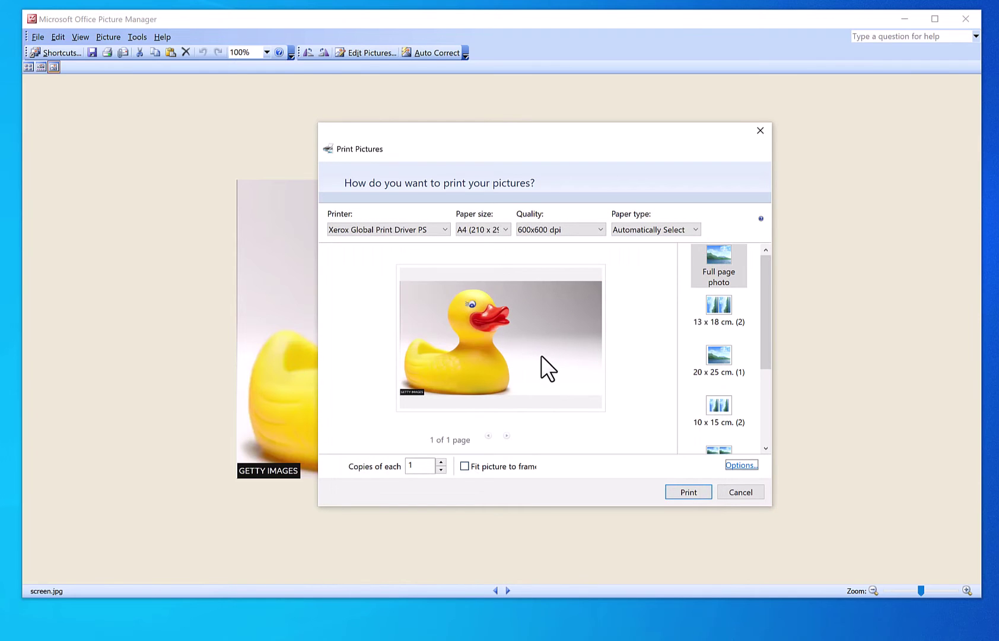
# Step: Print the watermarked duck photo and bring the Spool Queue Viewer++ queue window forward
pyautogui.click(690, 493)
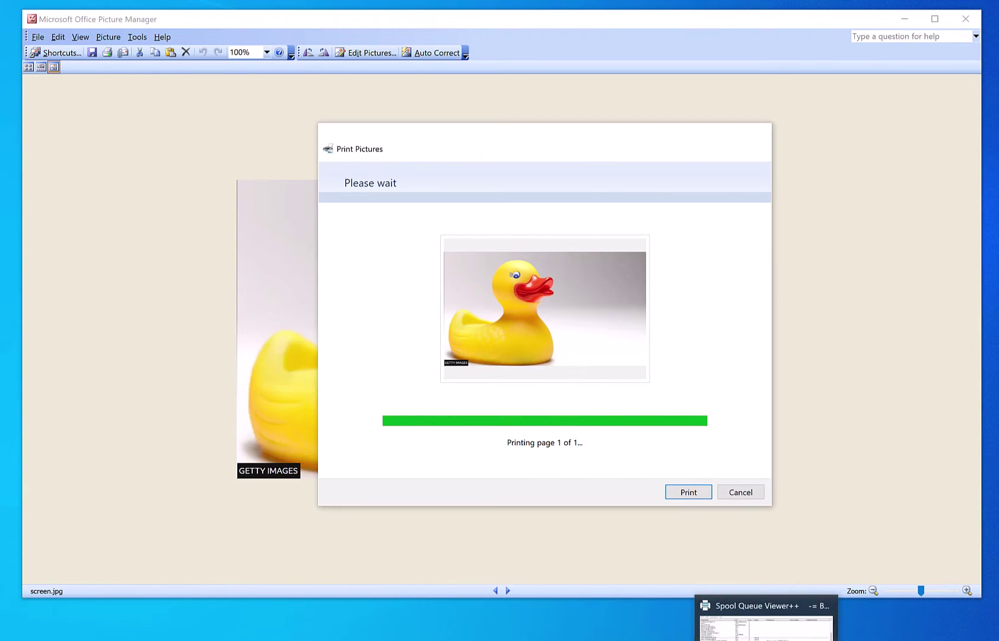
pyautogui.click(765, 626)
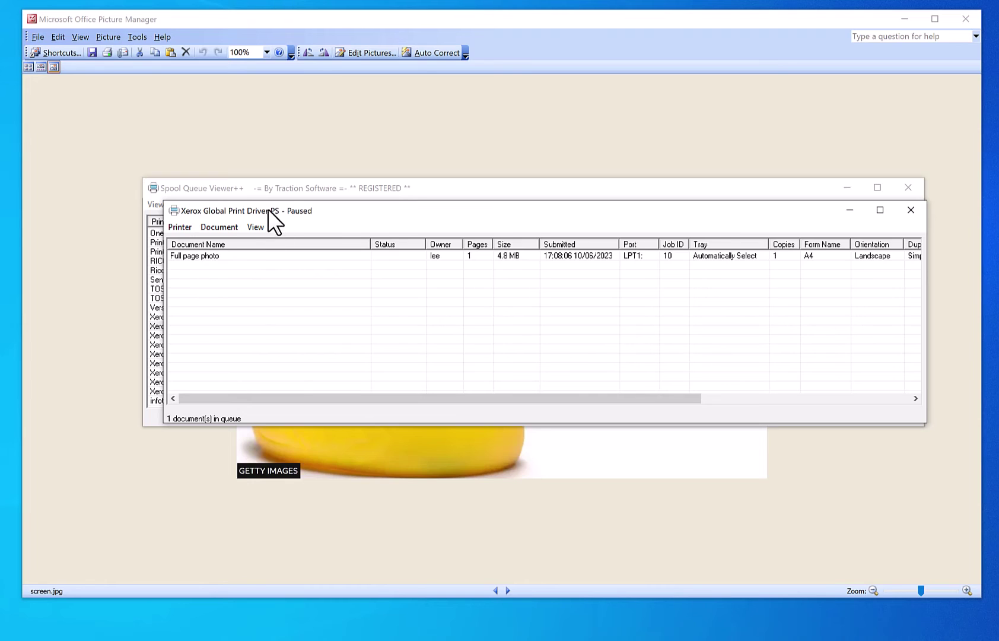
pyautogui.moveTo(268, 208); pyautogui.dragTo(289, 254)
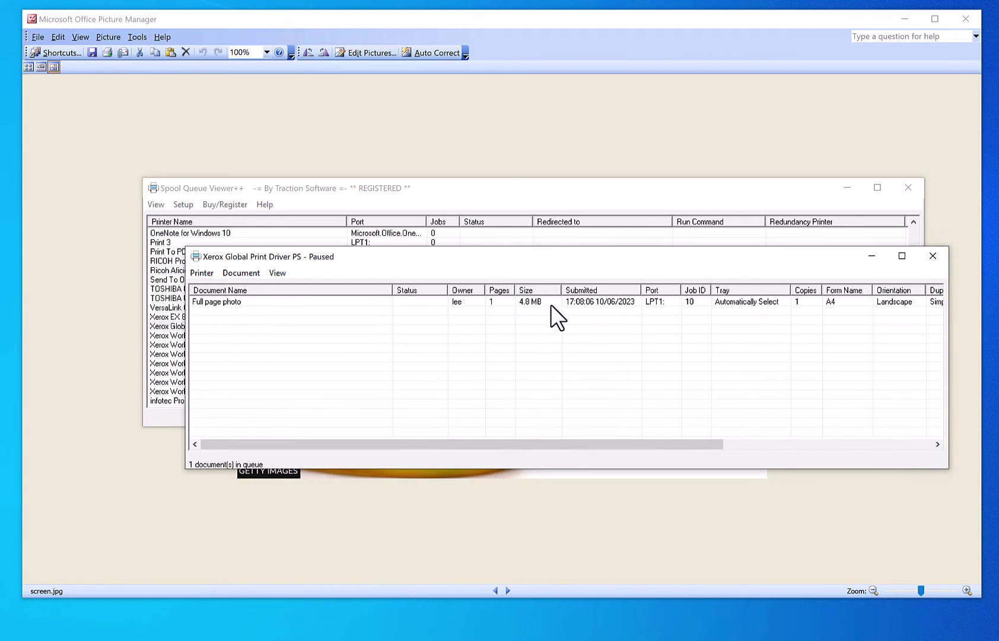
# Step: Render the Full page photo job as a PDF and move the Acrobat window higher
pyautogui.click(258, 301)
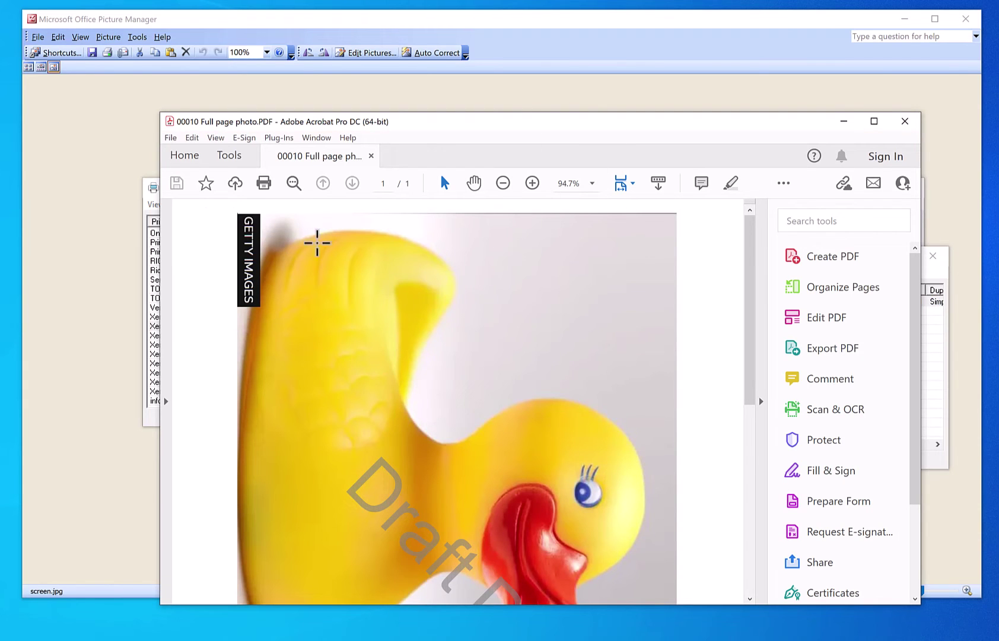
pyautogui.moveTo(751, 297); pyautogui.dragTo(751, 421)
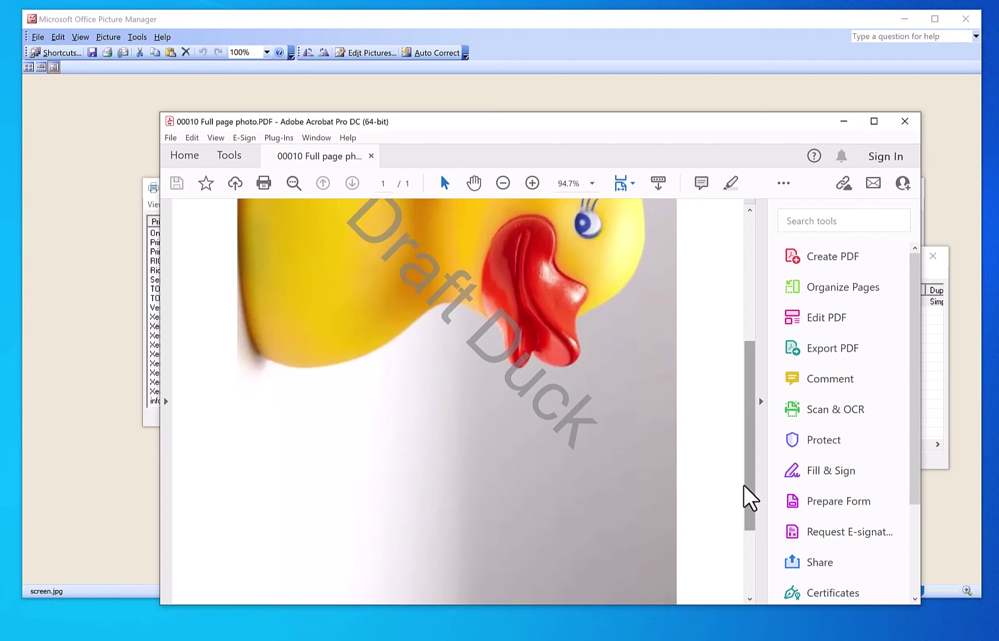
pyautogui.moveTo(752, 497); pyautogui.dragTo(749, 235)
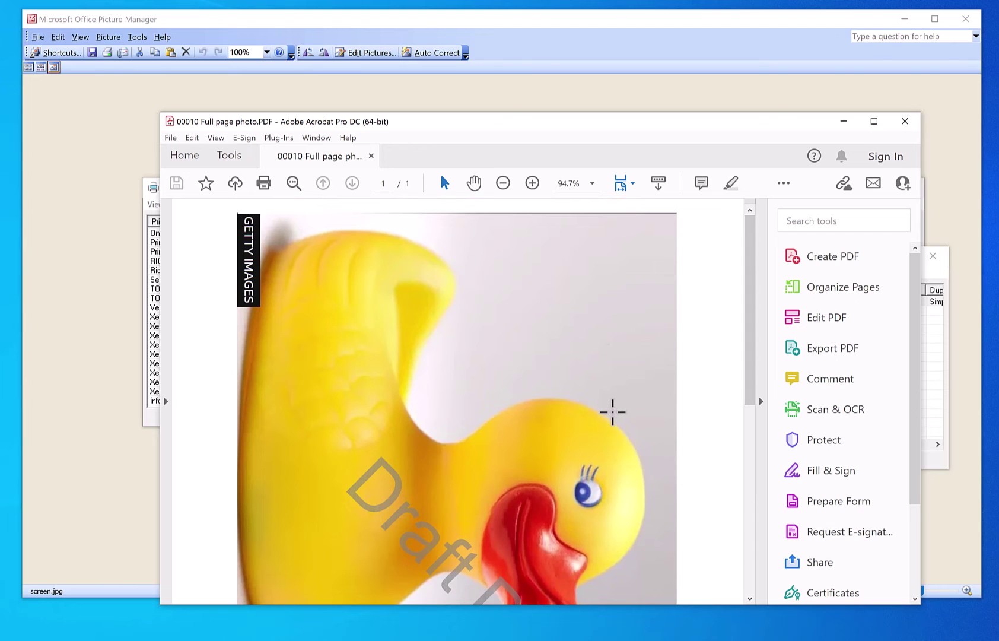
pyautogui.moveTo(490, 122); pyautogui.dragTo(486, 56)
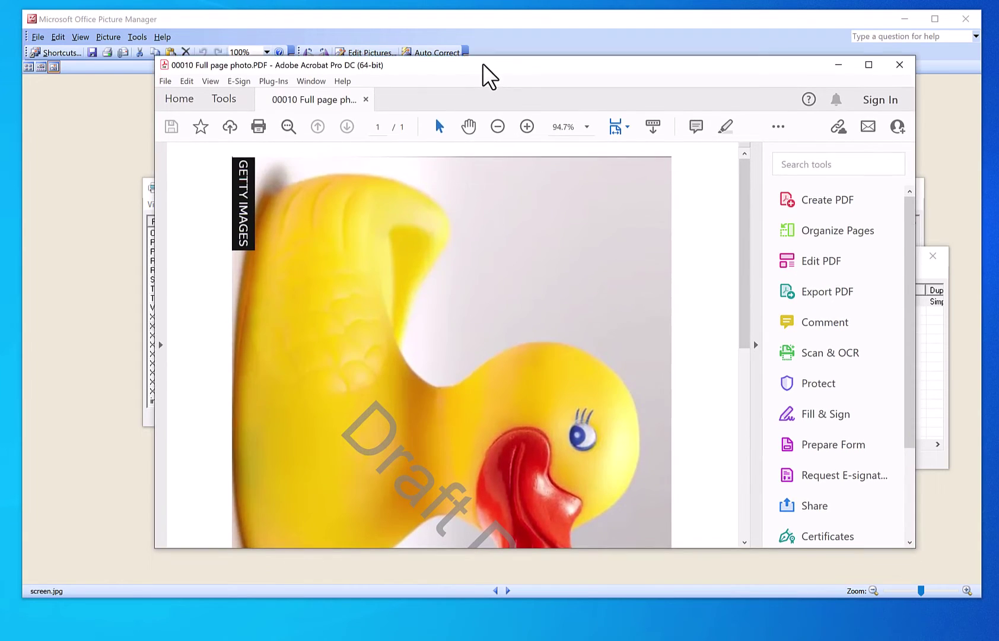
pyautogui.moveTo(744, 234)
pyautogui.mouseDown()
pyautogui.moveTo(742, 486)
pyautogui.moveTo(745, 164)
pyautogui.mouseUp()
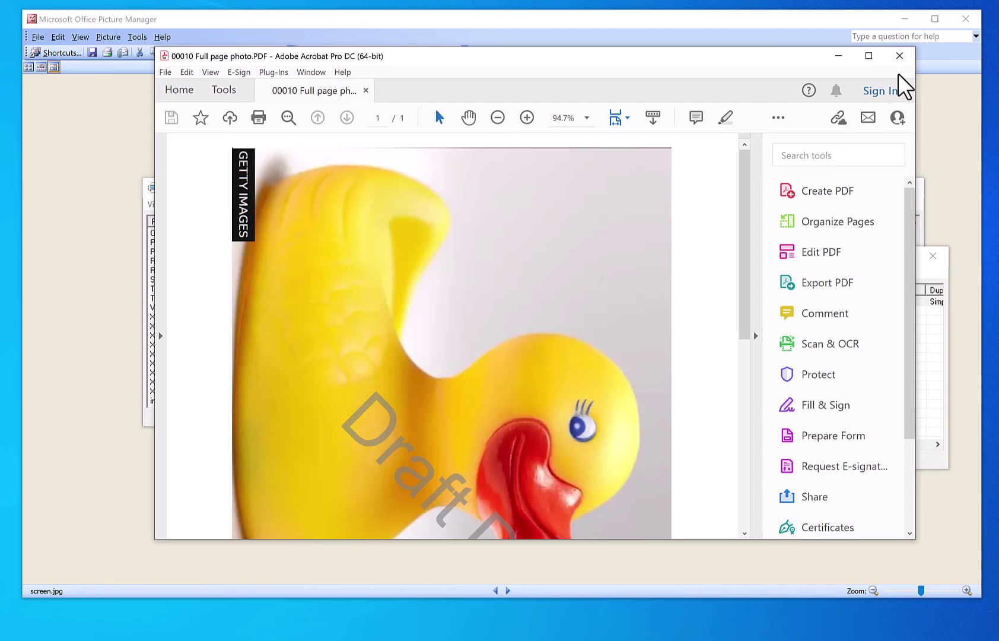
# Step: Close the Acrobat PDF window
pyautogui.click(900, 56)
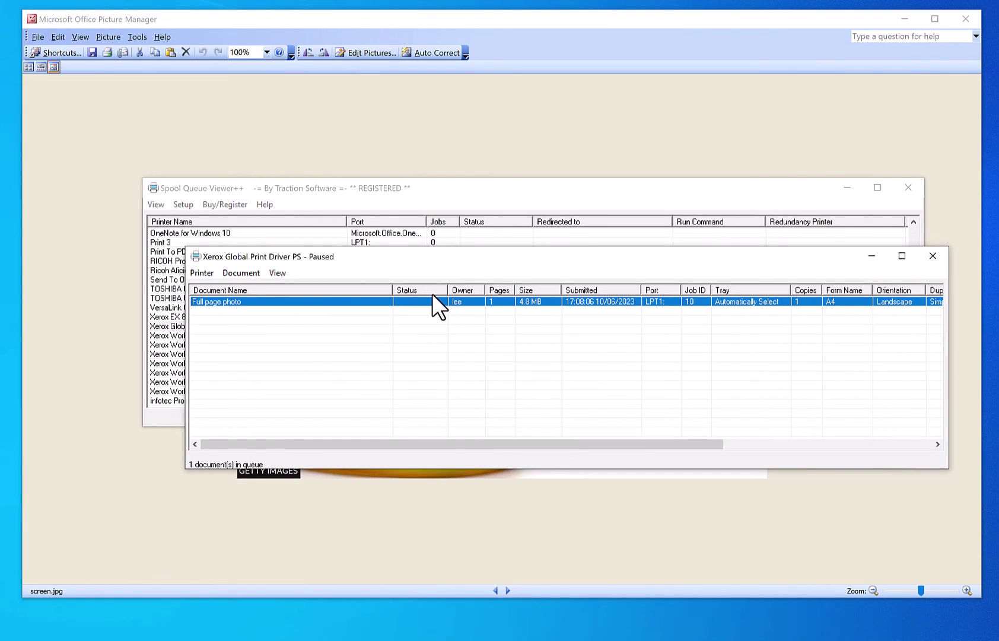